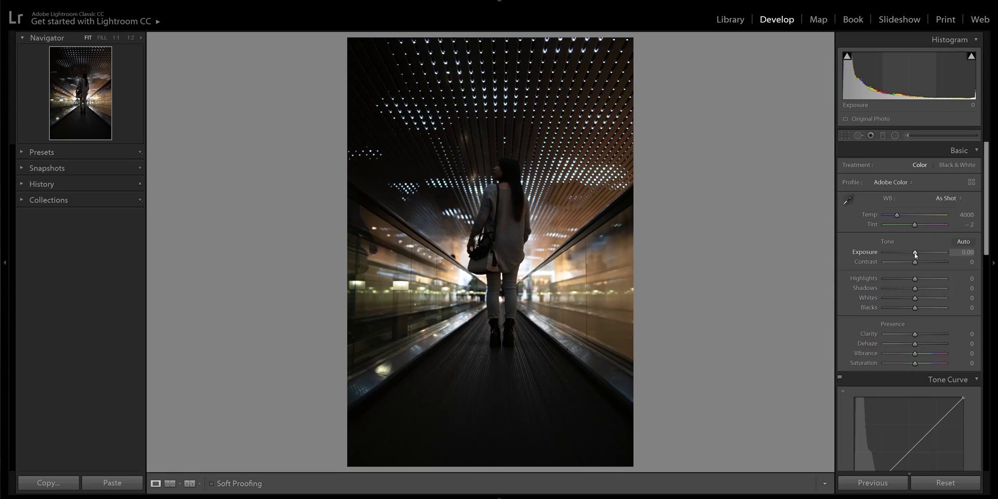
Push Exposure to about +3.5, inspect the photo at 1:2, then settle Exposure at +1.15
{"action": "left_click_drag", "start_coordinate": [915, 254], "coordinate": [937, 252]}
{"action": "left_click", "coordinate": [597, 431]}
{"action": "left_click_drag", "start_coordinate": [598, 432], "coordinate": [601, 329]}
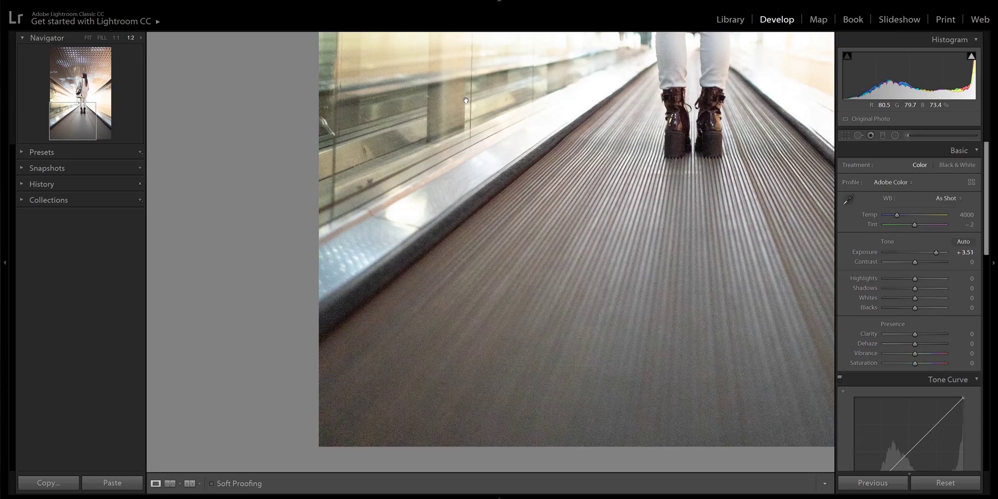
{"action": "left_click_drag", "start_coordinate": [466, 100], "coordinate": [465, 219]}
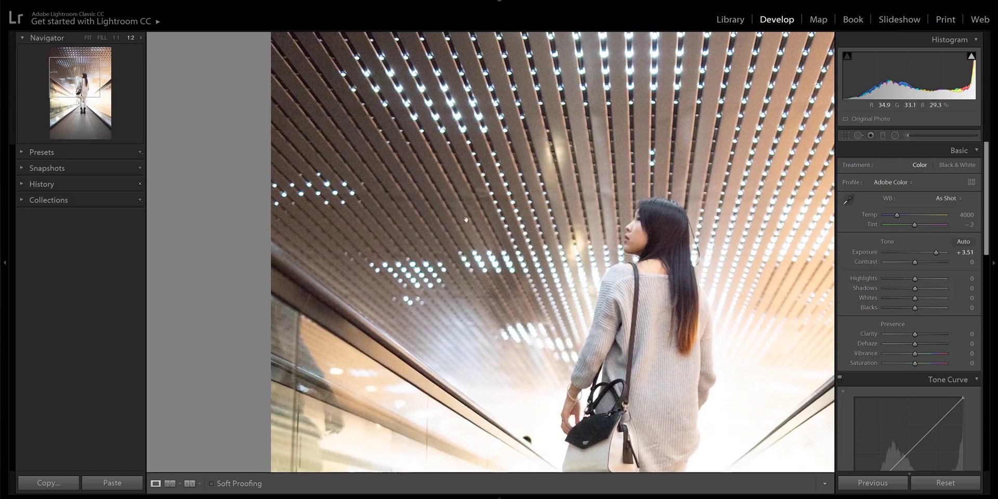
{"action": "left_click", "coordinate": [465, 219]}
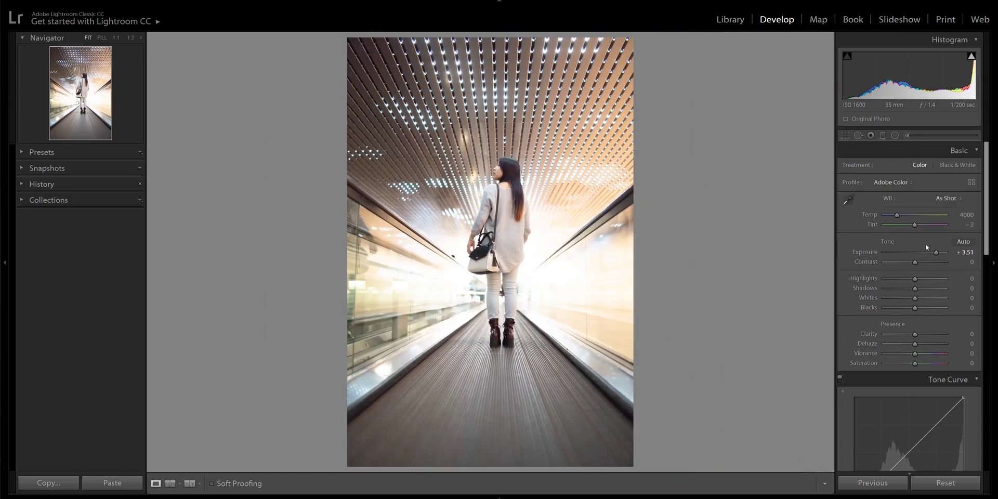
{"action": "left_click_drag", "start_coordinate": [926, 248], "coordinate": [922, 259]}
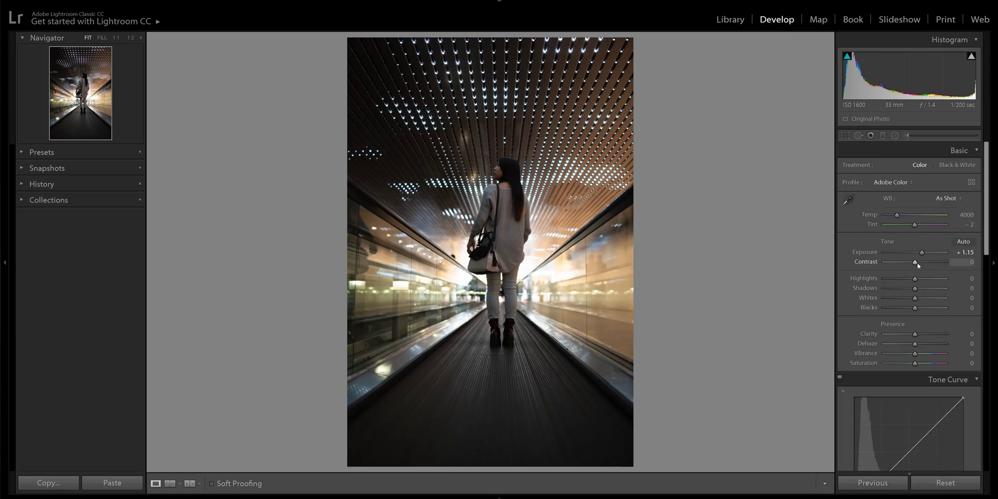
Set Contrast to +23, Highlights to +30 and Shadows to -31 in the Basic panel
{"action": "left_click_drag", "start_coordinate": [916, 264], "coordinate": [923, 267]}
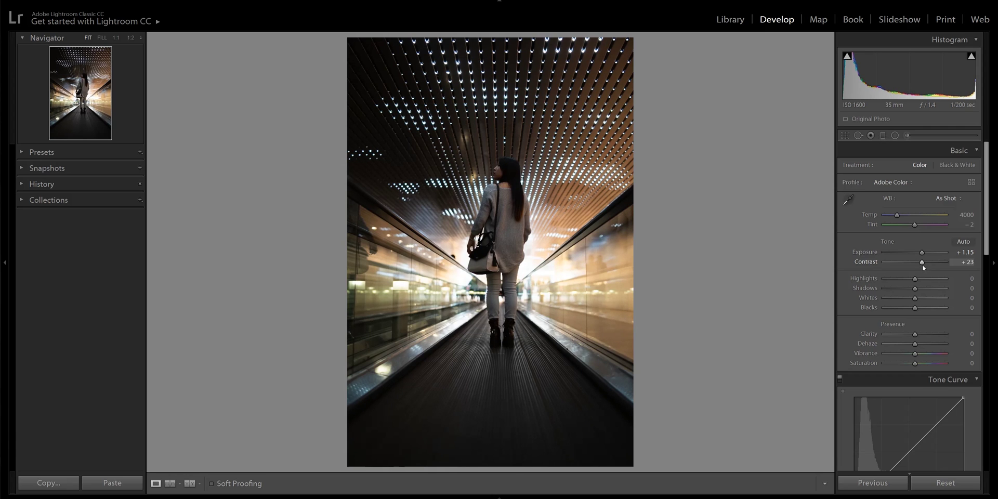
{"action": "left_click", "coordinate": [579, 327]}
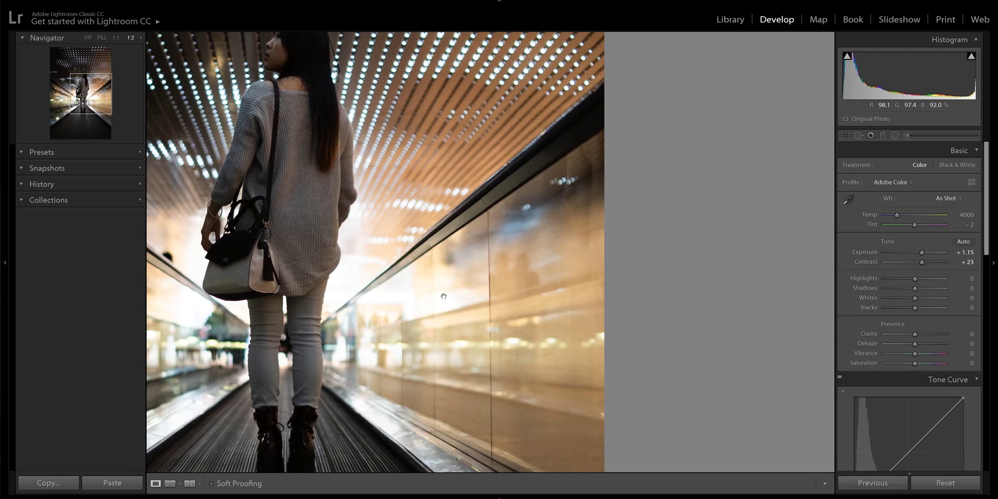
{"action": "left_click", "coordinate": [404, 292]}
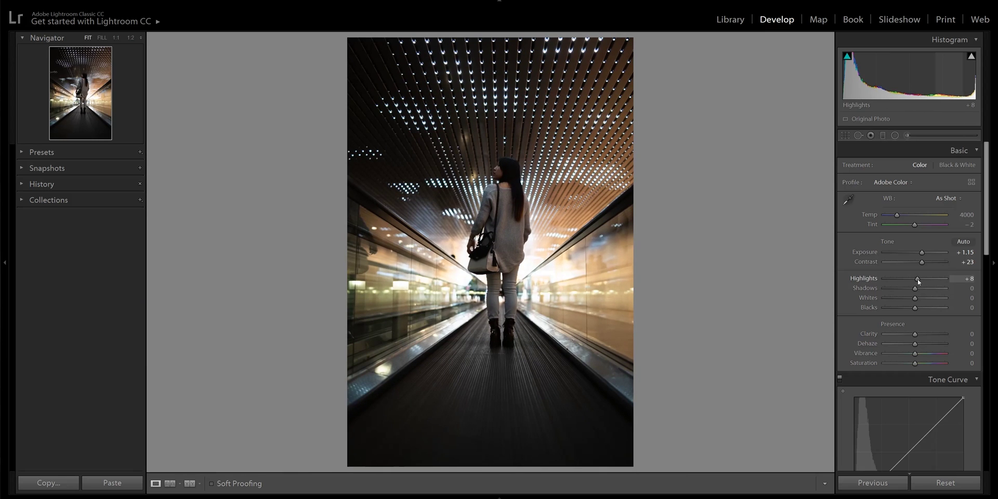
{"action": "left_click_drag", "start_coordinate": [915, 279], "coordinate": [932, 282]}
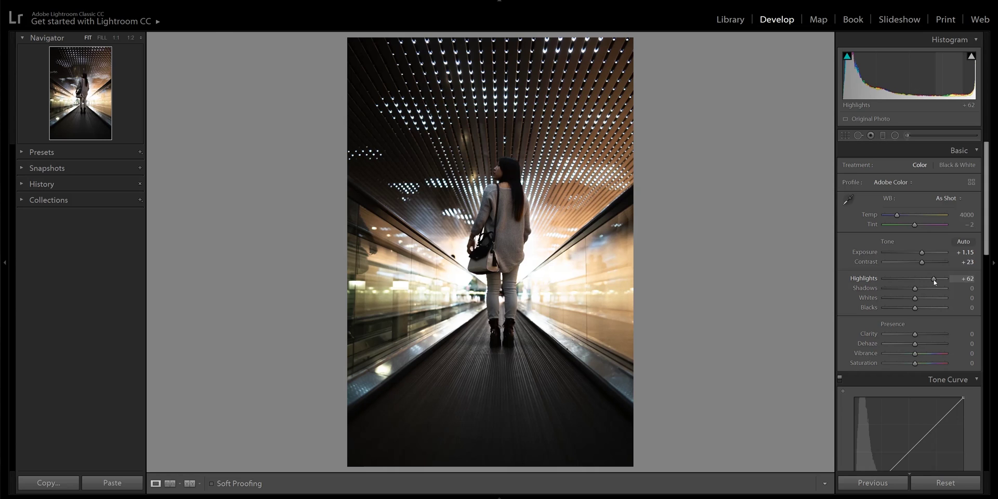
{"action": "left_click_drag", "start_coordinate": [934, 281], "coordinate": [924, 280]}
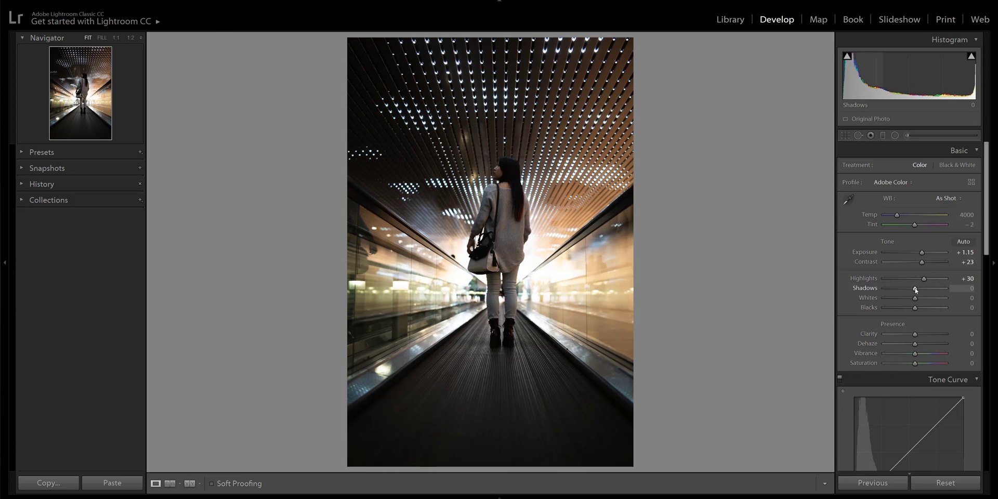
{"action": "left_click_drag", "start_coordinate": [913, 290], "coordinate": [906, 291]}
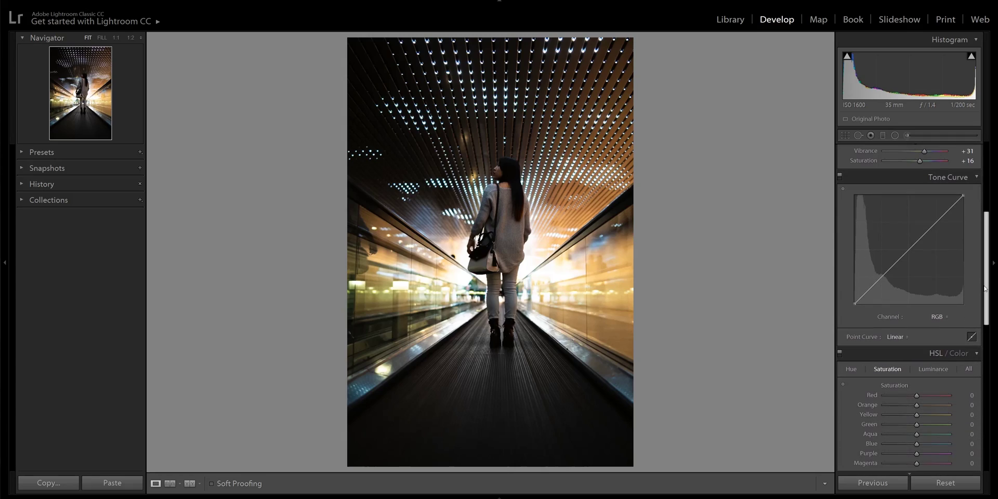
Raise the tone curve's black point and drop its white point to 93.3% to fade the tones
{"action": "left_click_drag", "start_coordinate": [853, 304], "coordinate": [854, 300]}
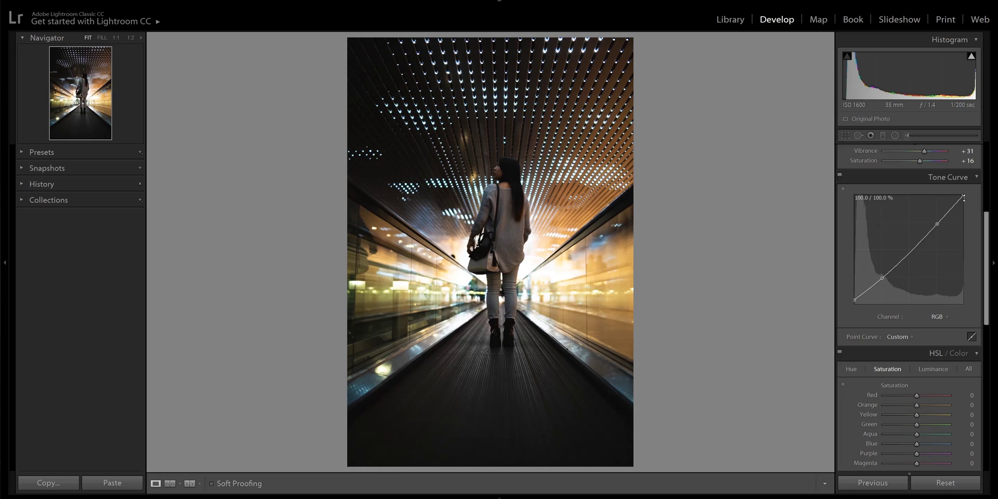
{"action": "left_click_drag", "start_coordinate": [963, 195], "coordinate": [967, 204]}
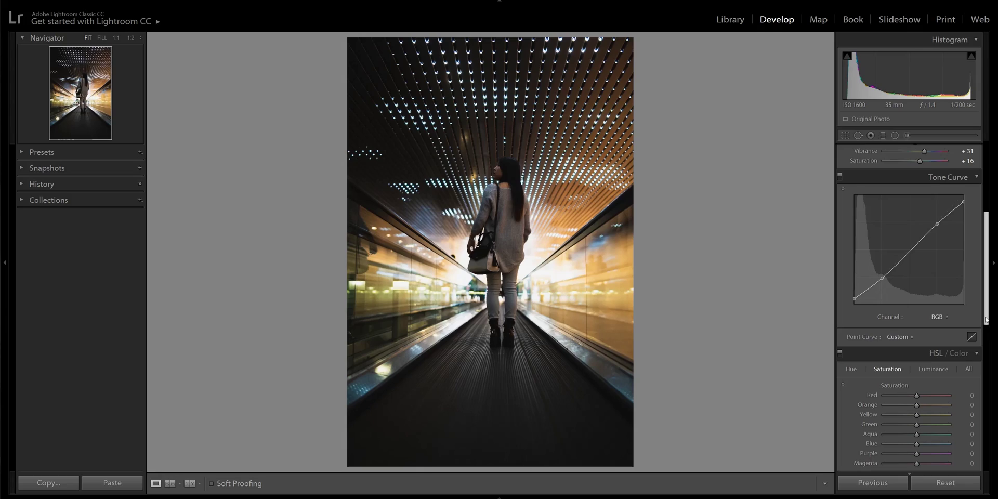
{"action": "left_click_drag", "start_coordinate": [986, 319], "coordinate": [993, 384]}
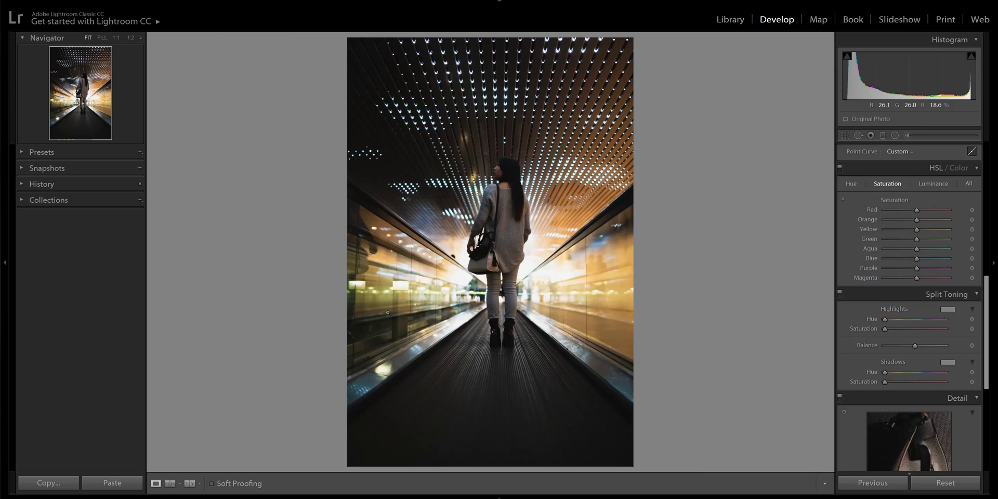
Cut Yellow saturation to -60 while checking the left glass wall up close
{"action": "left_click", "coordinate": [383, 297]}
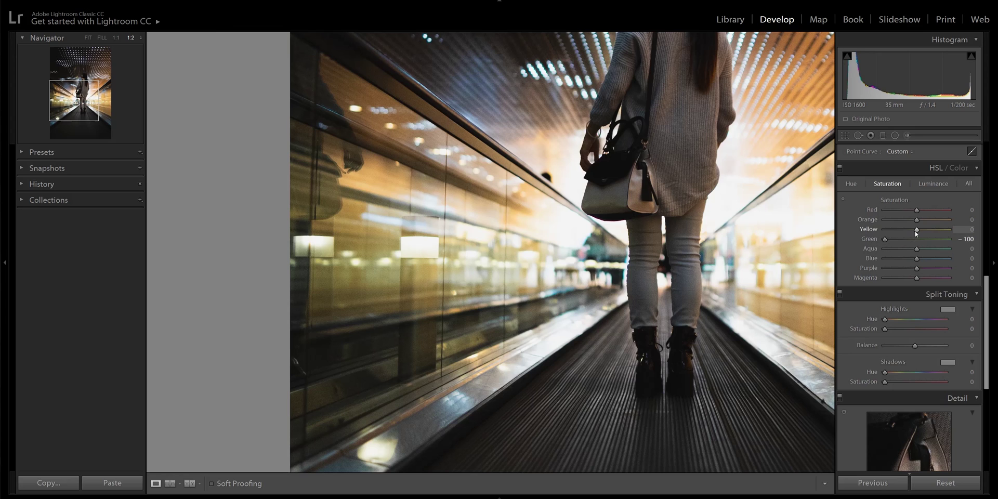
{"action": "left_click_drag", "start_coordinate": [904, 234], "coordinate": [896, 234]}
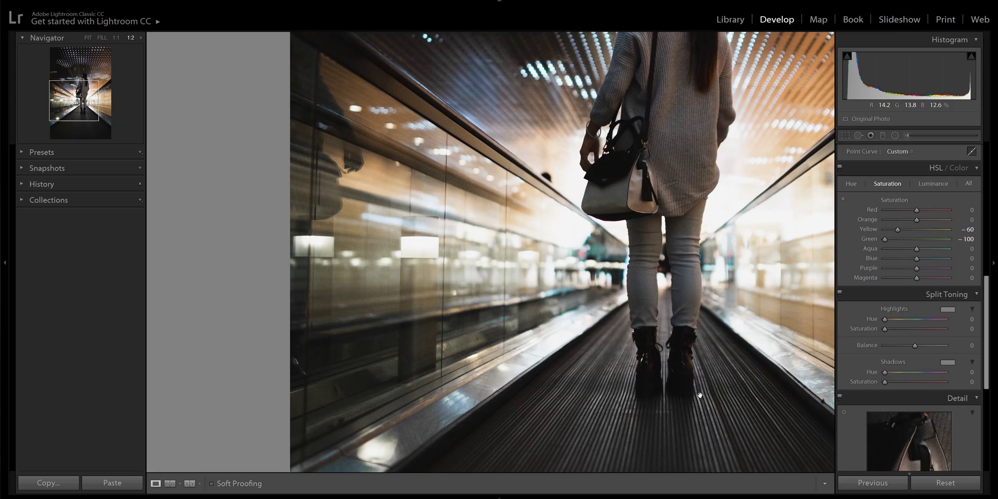
{"action": "left_click", "coordinate": [437, 335]}
Shift the Orange hue to -22 in the HSL Hue settings
{"action": "left_click", "coordinate": [850, 184]}
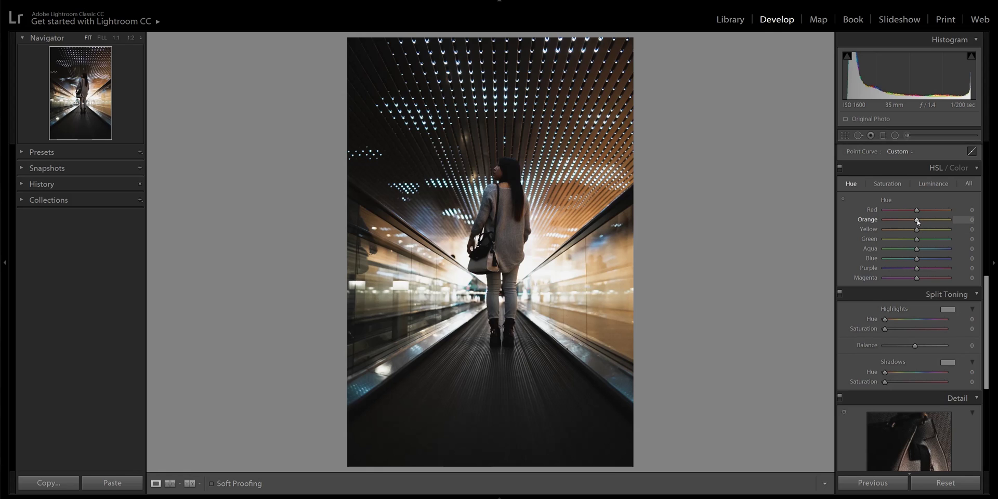
{"action": "left_click_drag", "start_coordinate": [917, 221], "coordinate": [910, 220]}
{"action": "left_click_drag", "start_coordinate": [910, 221], "coordinate": [910, 221]}
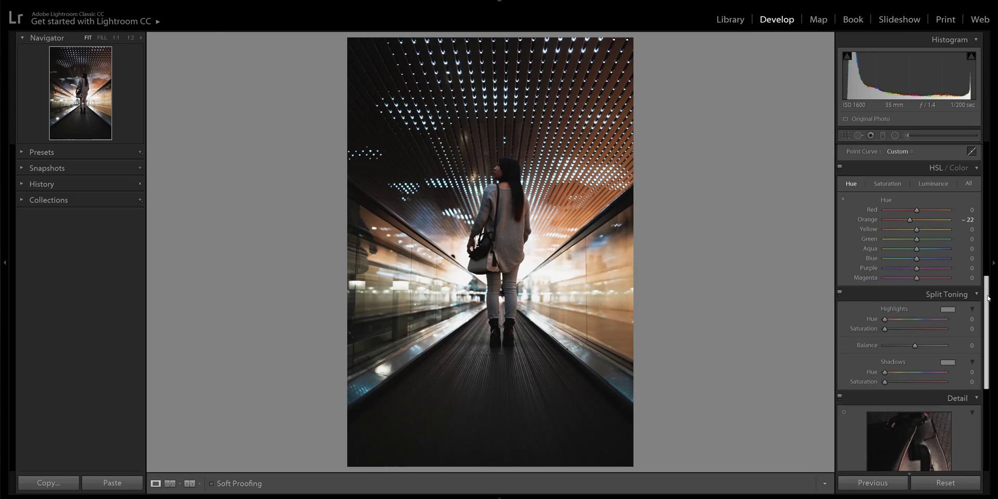
{"action": "left_click_drag", "start_coordinate": [986, 300], "coordinate": [985, 330]}
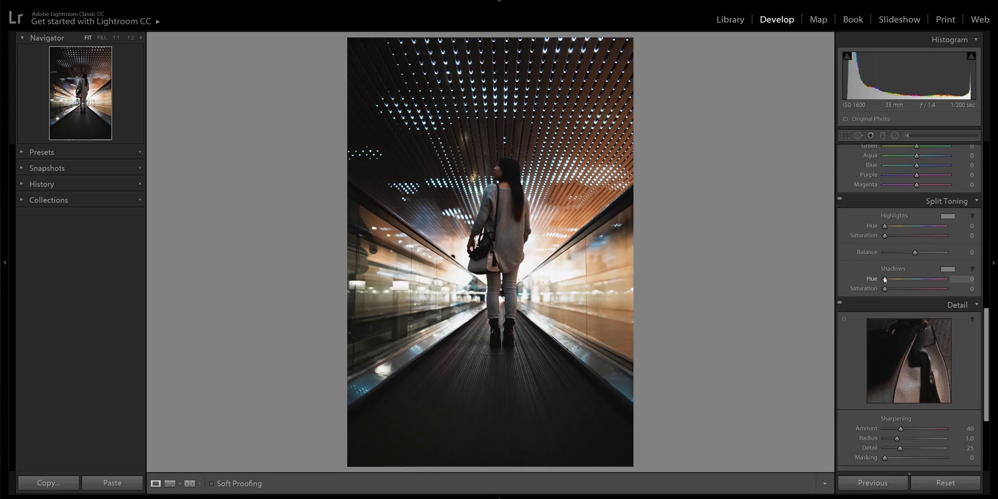
Tint shadows blue at hue 219, saturation 23, and highlights warm at hue 48, saturation 4
{"action": "mouse_move", "coordinate": [885, 281]}
{"action": "left_mouse_down"}
{"action": "mouse_move", "coordinate": [920, 281]}
{"action": "mouse_move", "coordinate": [889, 290]}
{"action": "mouse_move", "coordinate": [898, 290]}
{"action": "left_mouse_up"}
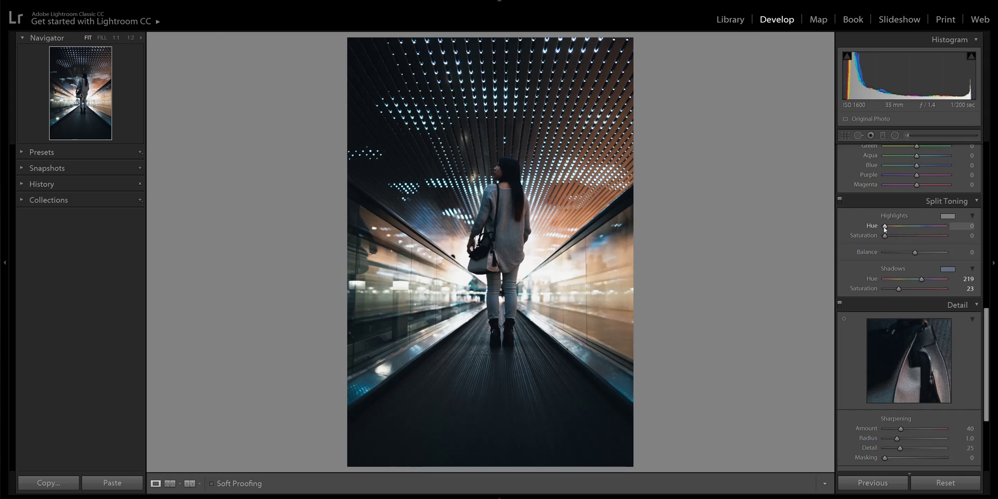
{"action": "left_click_drag", "start_coordinate": [885, 229], "coordinate": [893, 229]}
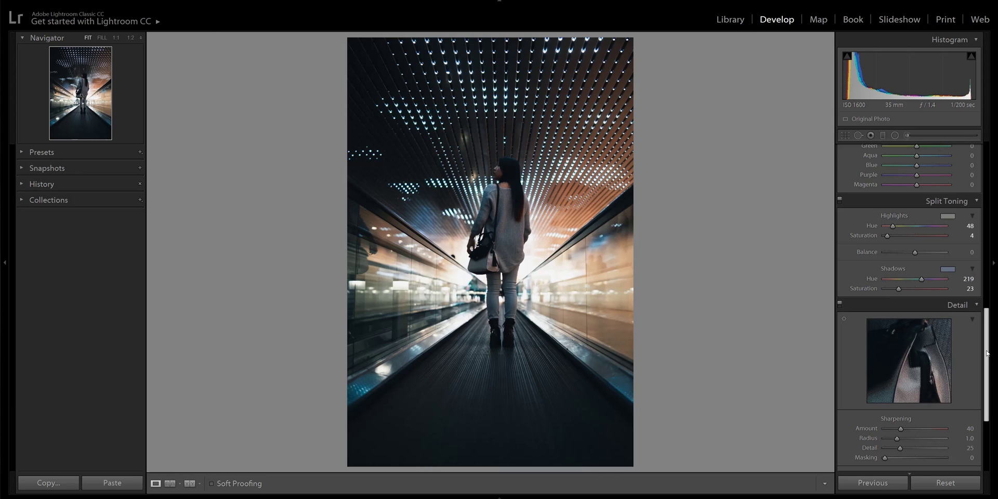
Raise Exposure from +1.15 to +2.07 to brighten the ceiling lights and walls
{"action": "left_click_drag", "start_coordinate": [986, 353], "coordinate": [987, 187]}
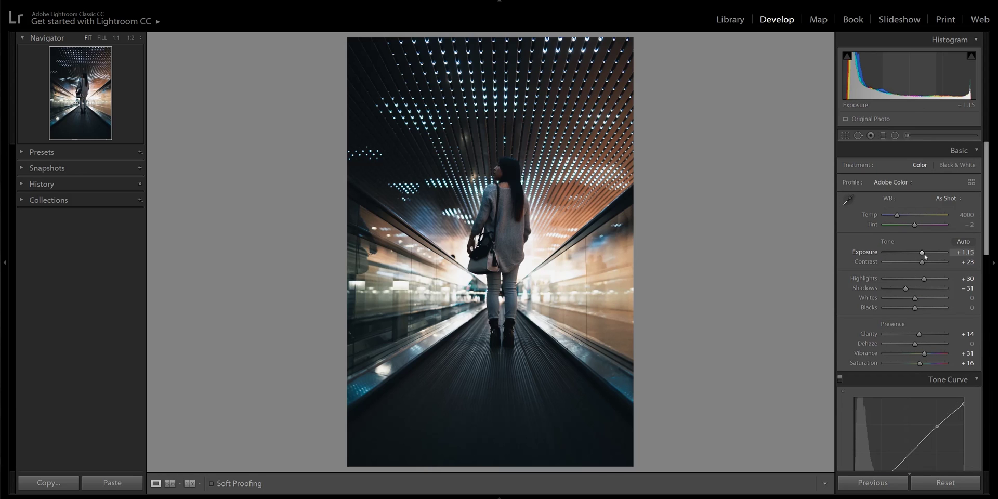
{"action": "left_click_drag", "start_coordinate": [921, 254], "coordinate": [928, 253]}
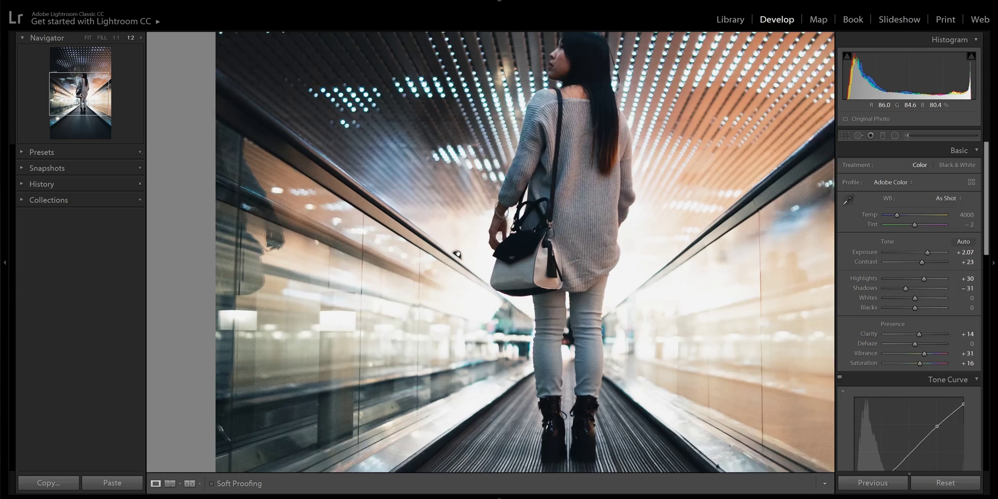
Inspect the ceiling lights at 1:1 zoom, then bring the HSL and Split Toning panels into view
{"action": "left_click", "coordinate": [453, 258]}
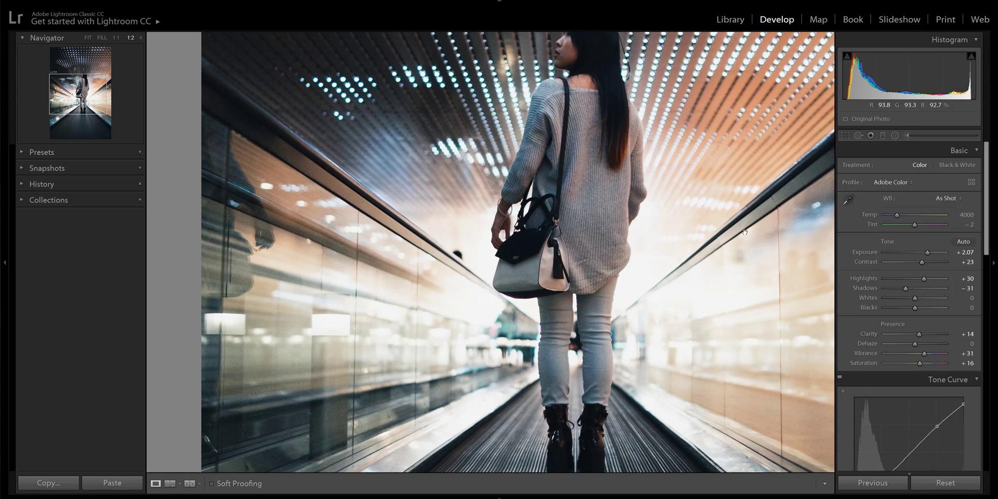
{"action": "left_click", "coordinate": [859, 136]}
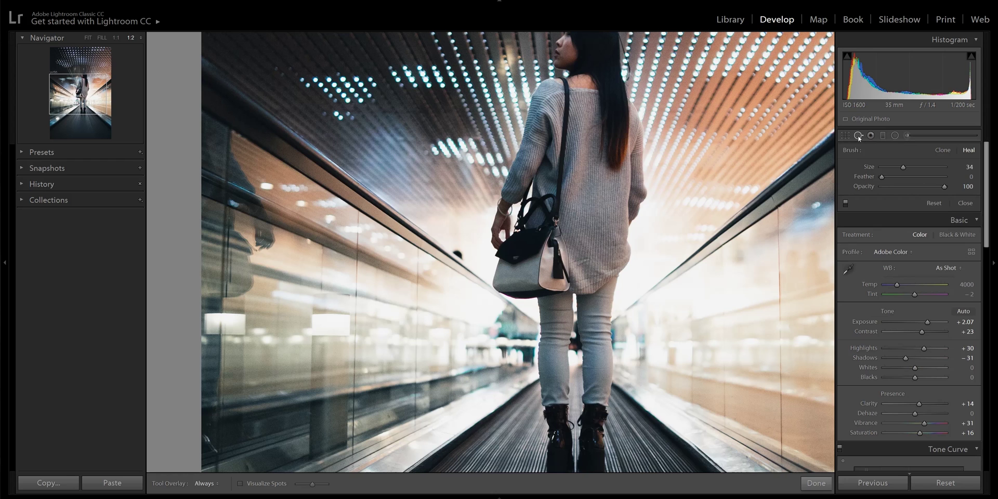
{"action": "scroll", "coordinate": [458, 252], "scroll_direction": "up", "scroll_amount": 4}
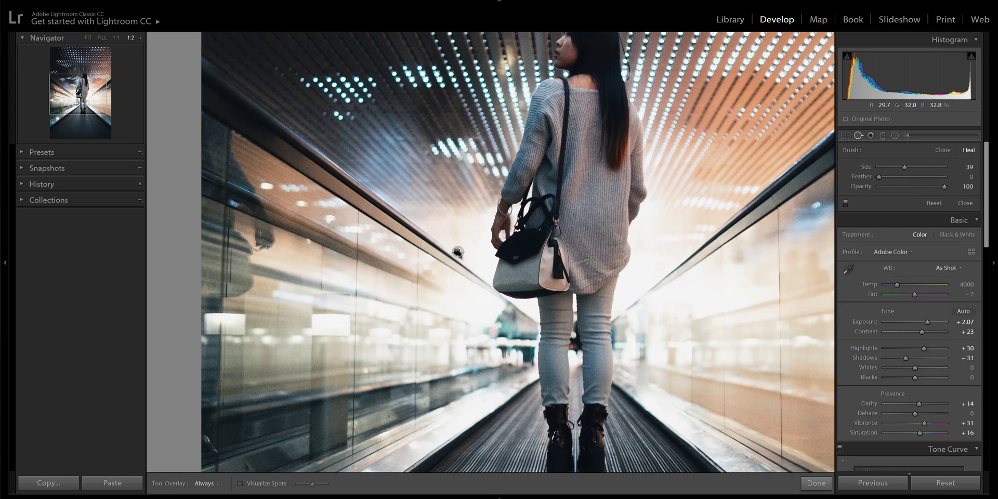
{"action": "key", "text": "z"}
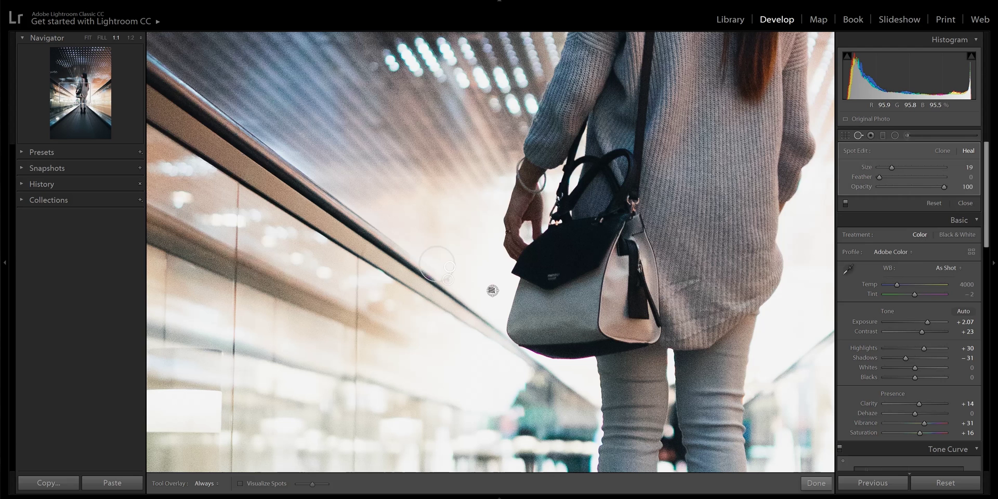
{"action": "key", "text": "q"}
{"action": "scroll", "coordinate": [468, 291], "scroll_direction": "up", "scroll_amount": 10}
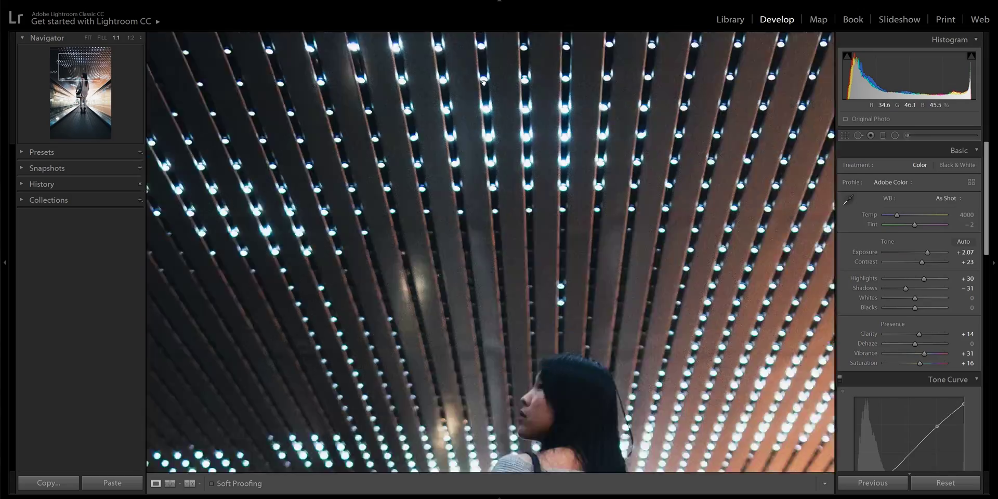
{"action": "scroll", "coordinate": [544, 244], "scroll_direction": "up", "scroll_amount": 5}
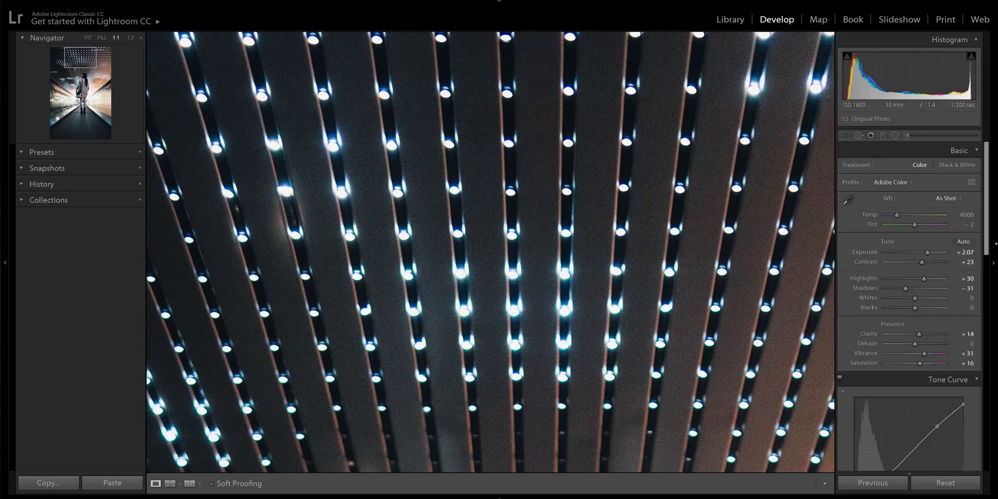
{"action": "scroll", "coordinate": [888, 201], "scroll_direction": "down", "scroll_amount": 10}
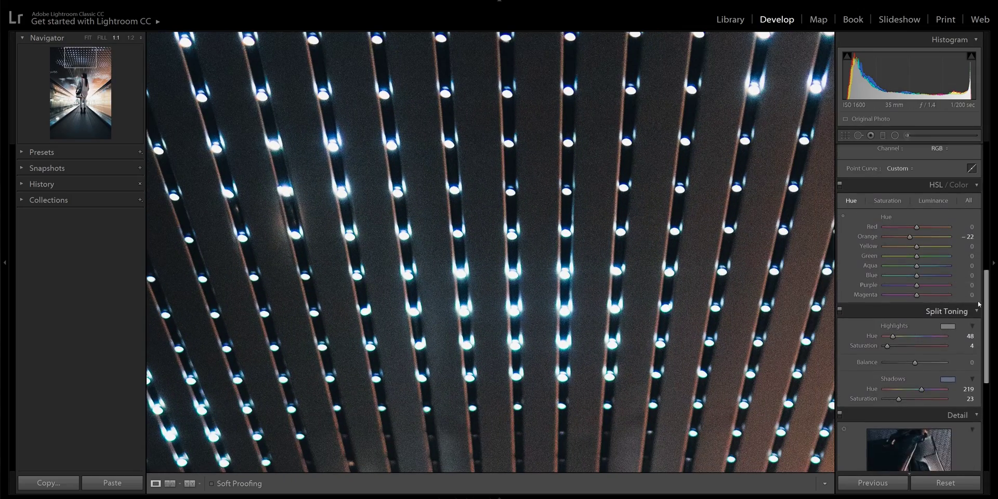
Drop Blue saturation to -100 in HSL and return the photo to Fit view
{"action": "left_click", "coordinate": [888, 202]}
{"action": "left_click_drag", "start_coordinate": [917, 275], "coordinate": [881, 281]}
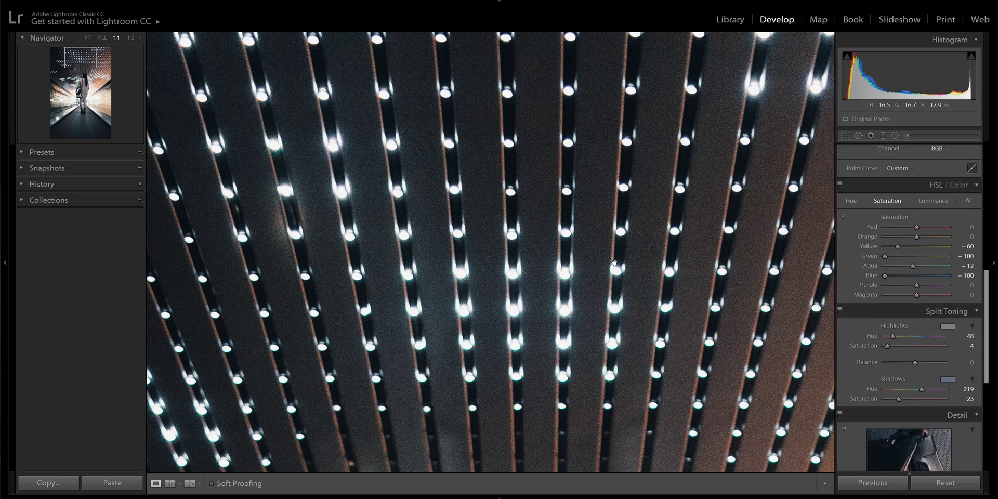
{"action": "scroll", "coordinate": [639, 283], "scroll_direction": "up", "scroll_amount": 2}
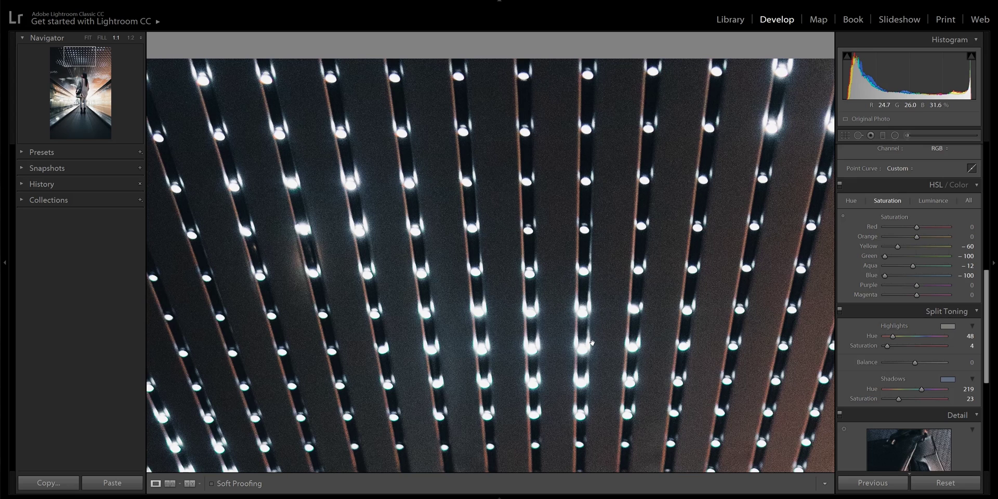
{"action": "left_click", "coordinate": [590, 340]}
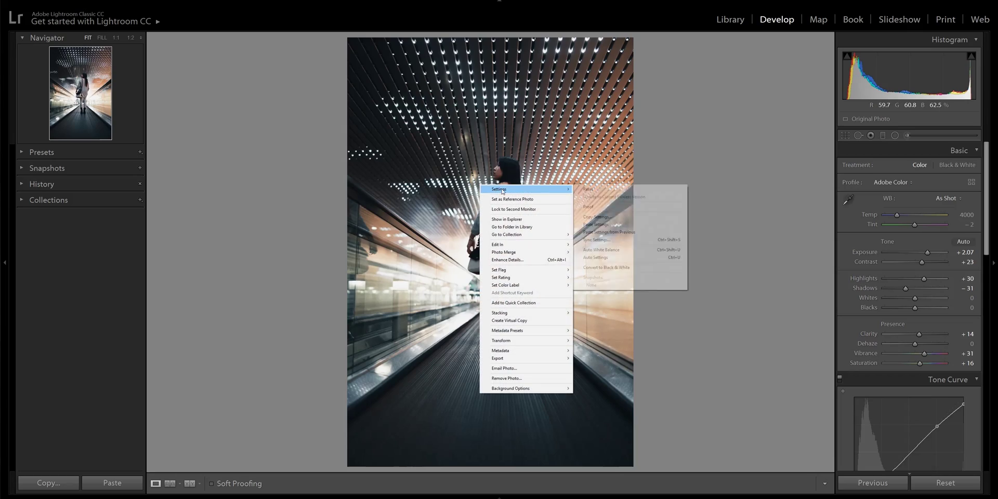
Reset the photo's settings and apply the UrbanVibes preset from the Free Preset group
{"action": "left_click", "coordinate": [586, 189]}
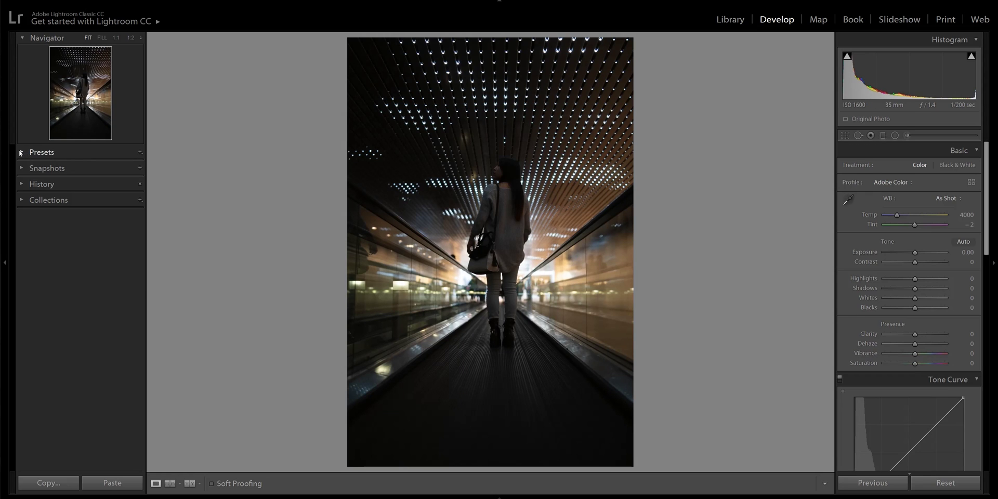
{"action": "left_click", "coordinate": [21, 152]}
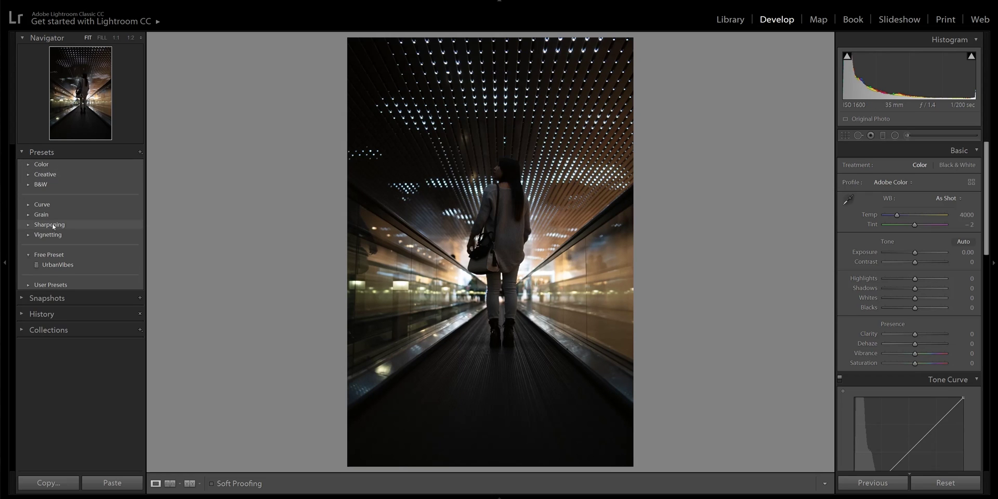
{"action": "left_click", "coordinate": [114, 265]}
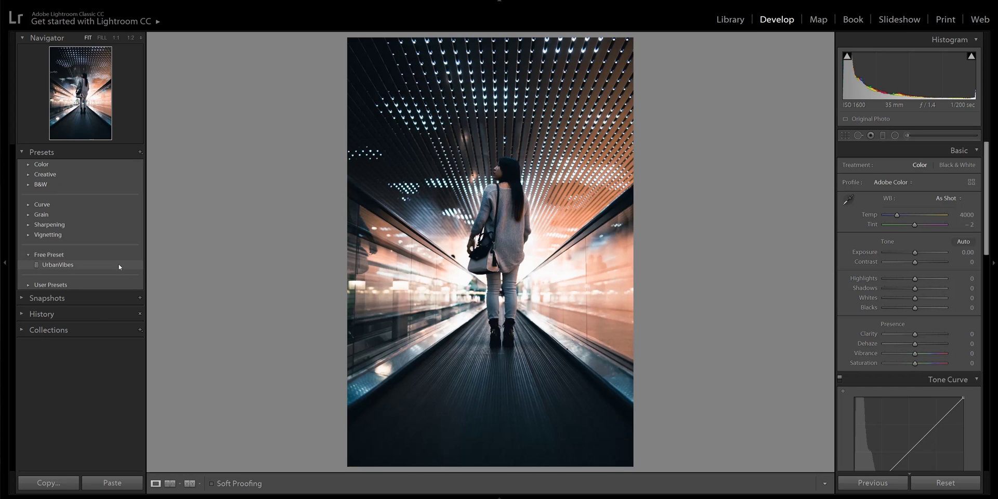
{"action": "left_click", "coordinate": [119, 267]}
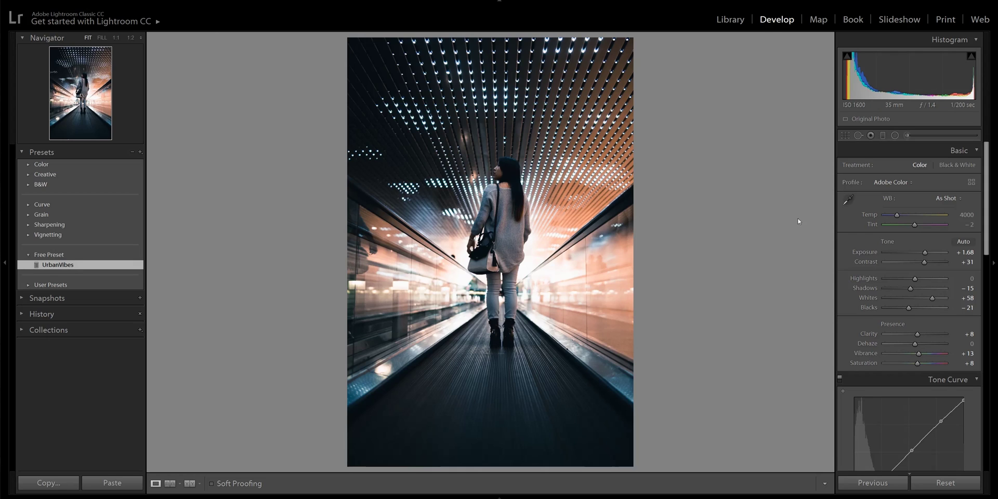
{"action": "left_click", "coordinate": [593, 115]}
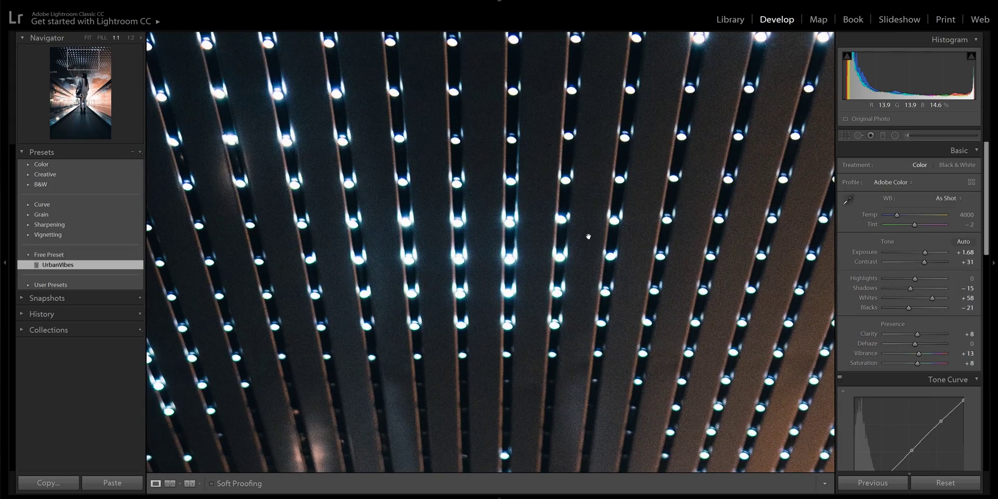
Drop Blue saturation to -100 and lift Shadows to +9, checking the walkway floor at 1:1
{"action": "left_click", "coordinate": [588, 236]}
{"action": "scroll", "coordinate": [995, 254], "scroll_direction": "down", "scroll_amount": 5}
{"action": "scroll", "coordinate": [994, 255], "scroll_direction": "down", "scroll_amount": 4}
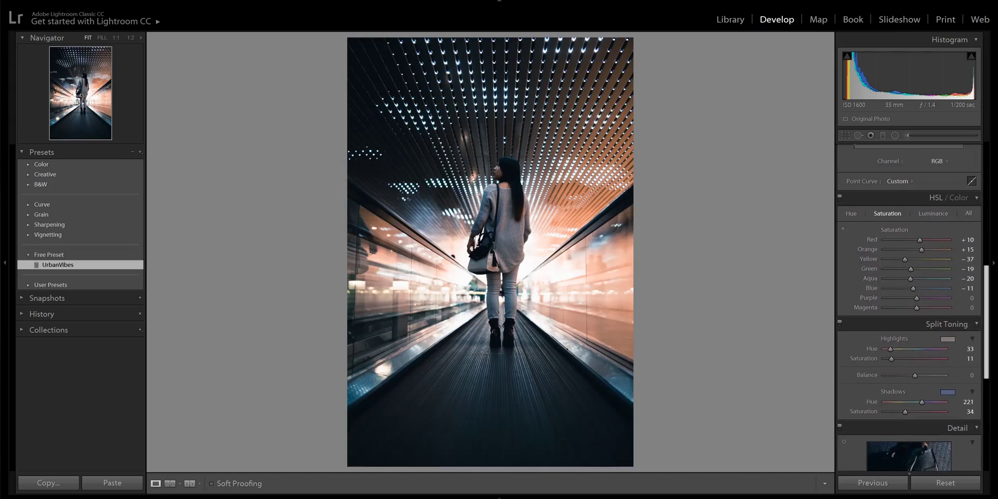
{"action": "left_click_drag", "start_coordinate": [913, 289], "coordinate": [884, 288]}
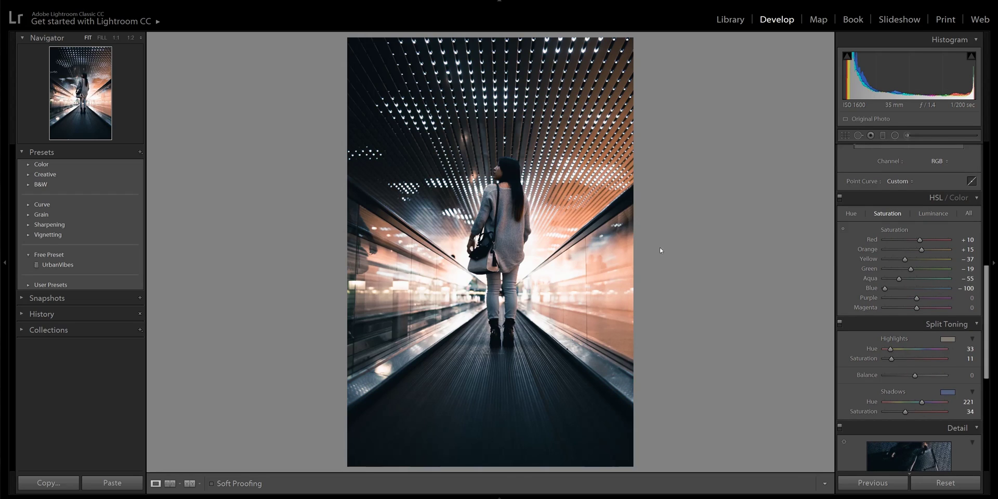
{"action": "left_click", "coordinate": [571, 382]}
{"action": "left_click_drag", "start_coordinate": [568, 378], "coordinate": [642, 334]}
{"action": "left_click", "coordinate": [641, 335]}
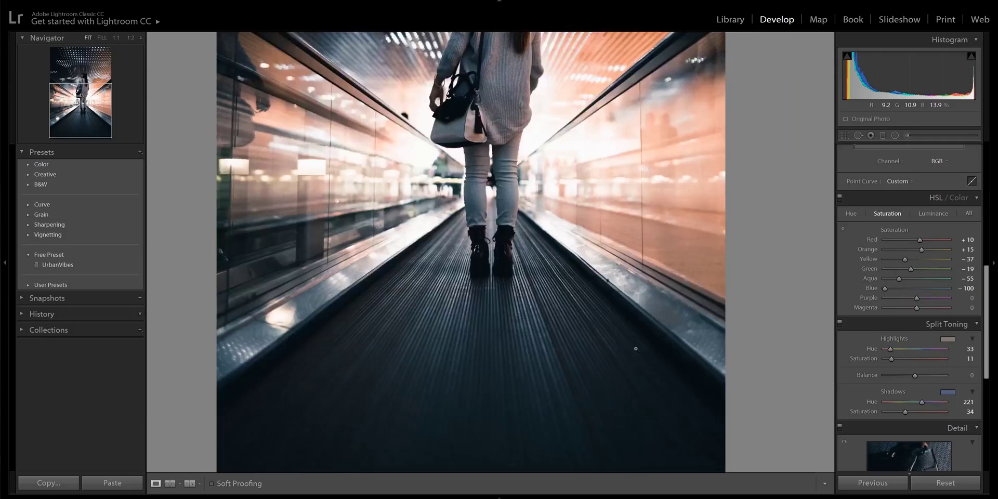
{"action": "scroll", "coordinate": [936, 301], "scroll_direction": "up", "scroll_amount": 6}
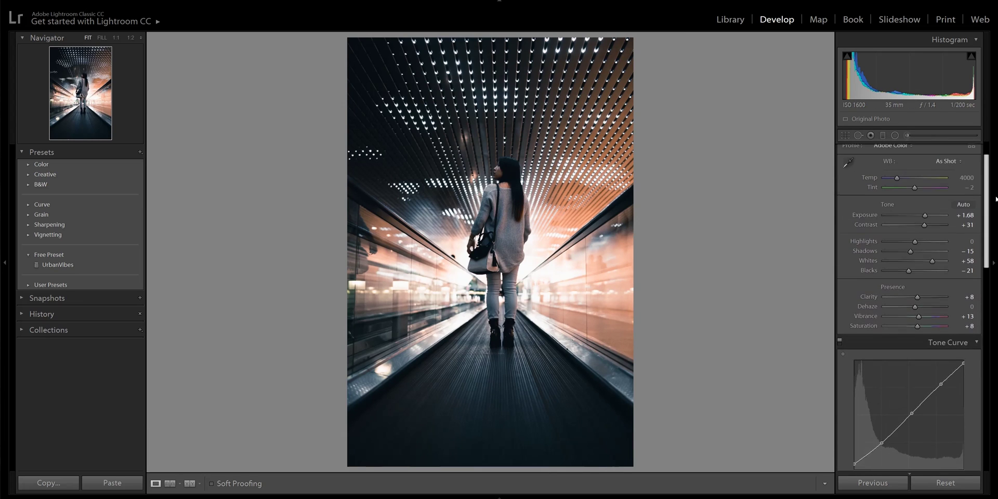
{"action": "mouse_move", "coordinate": [910, 272]}
{"action": "left_mouse_down"}
{"action": "mouse_move", "coordinate": [929, 273]}
{"action": "mouse_move", "coordinate": [918, 276]}
{"action": "left_mouse_up"}
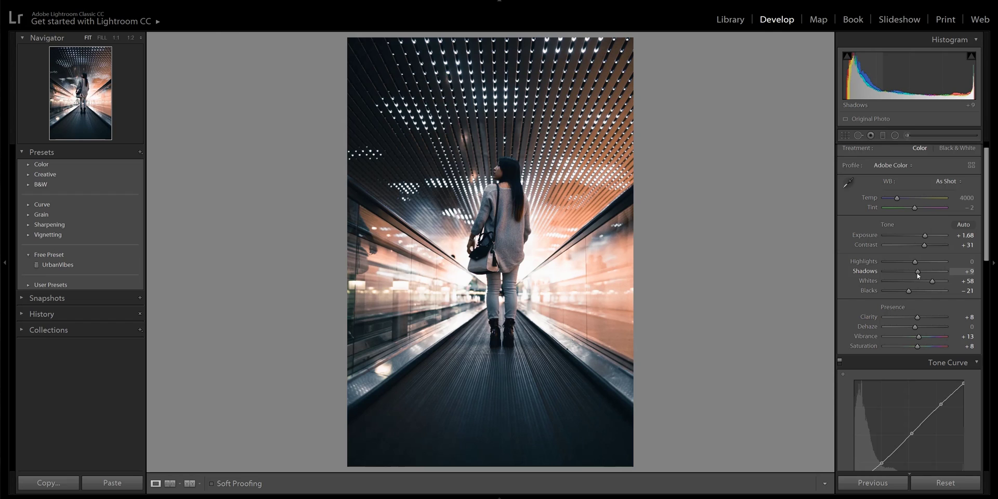